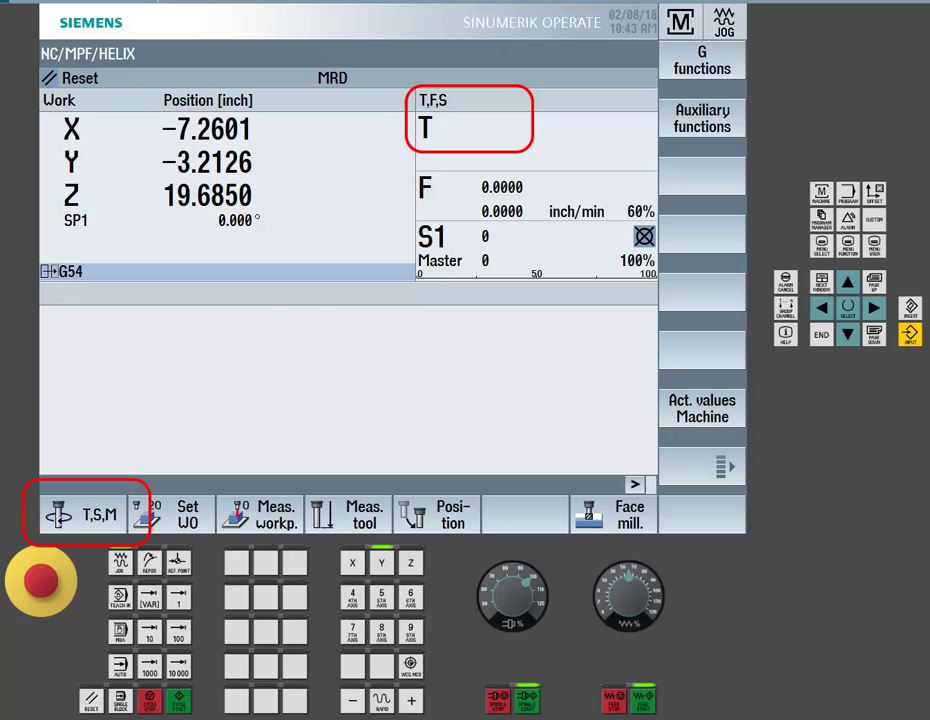
# Step: Create a new edge finder tool (type 711) at location 3 of the tool list
pyautogui.press('F1')
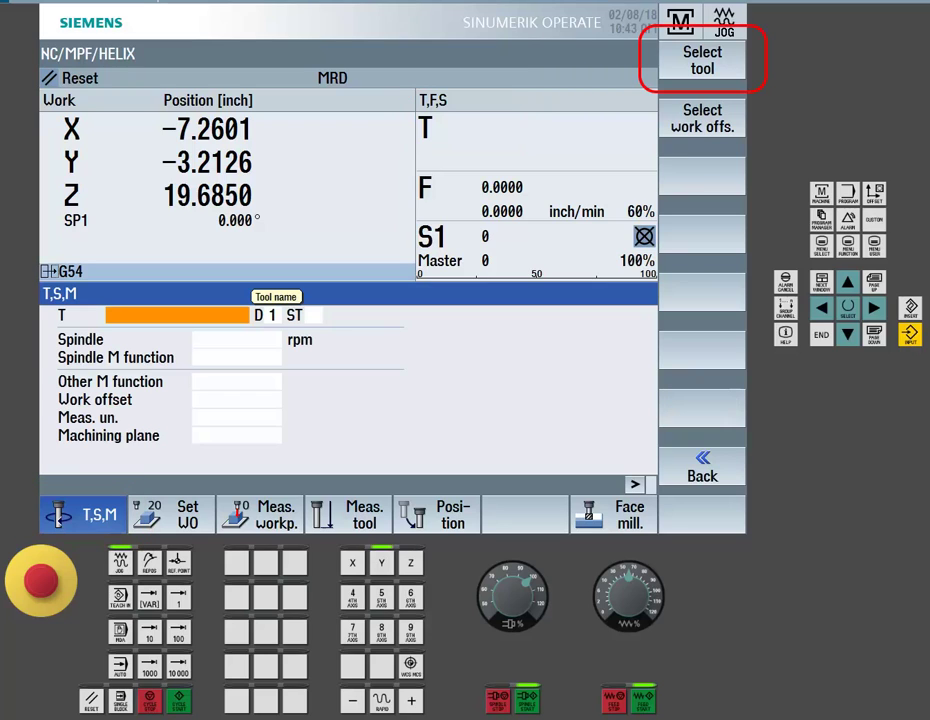
pyautogui.hotkey('shift', 'F1')
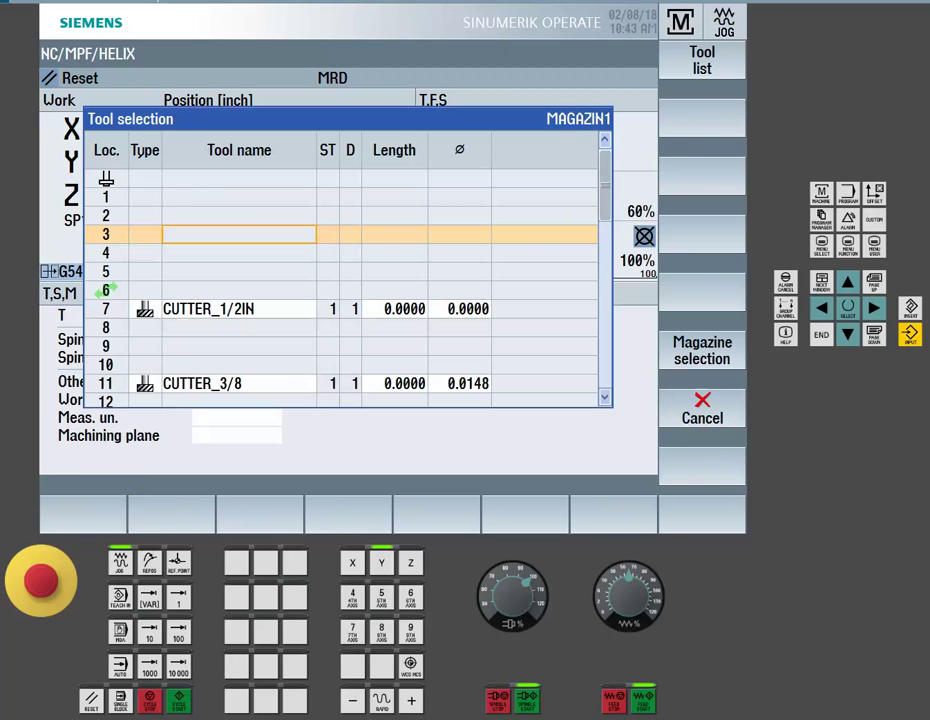
pyautogui.hotkey('shift', 'F1')
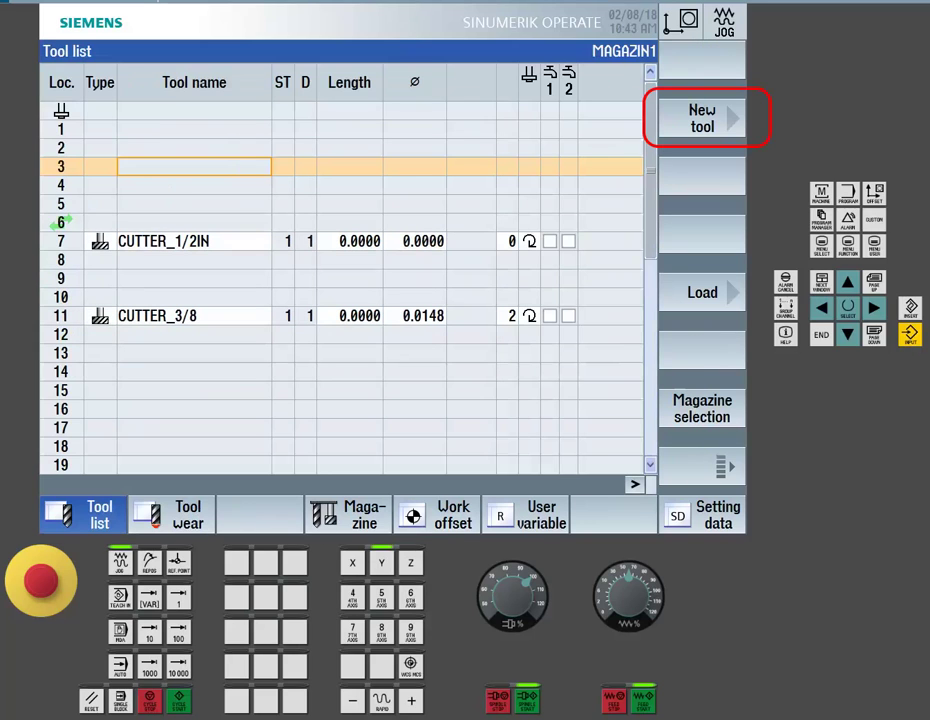
pyautogui.hotkey('shift', 'F2')
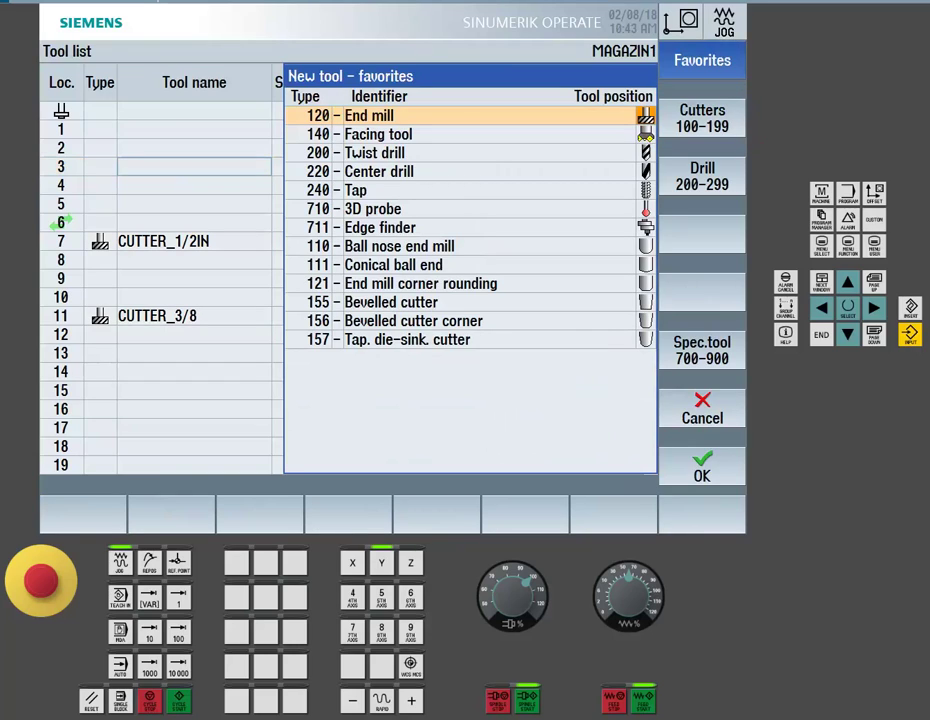
pyautogui.click(380, 227)
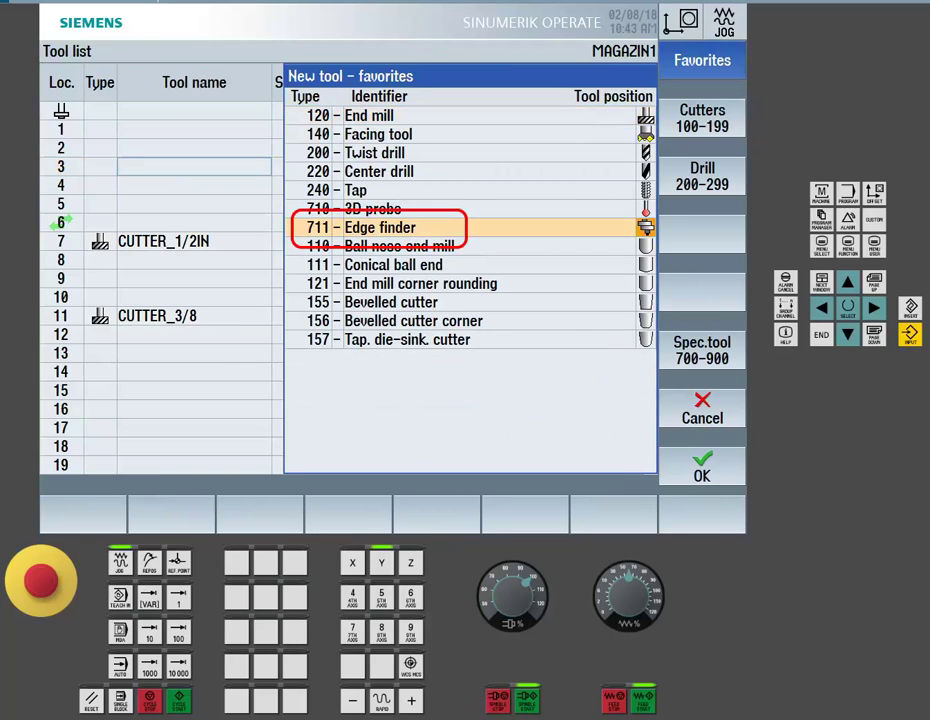
pyautogui.hotkey('shift', 'F8')
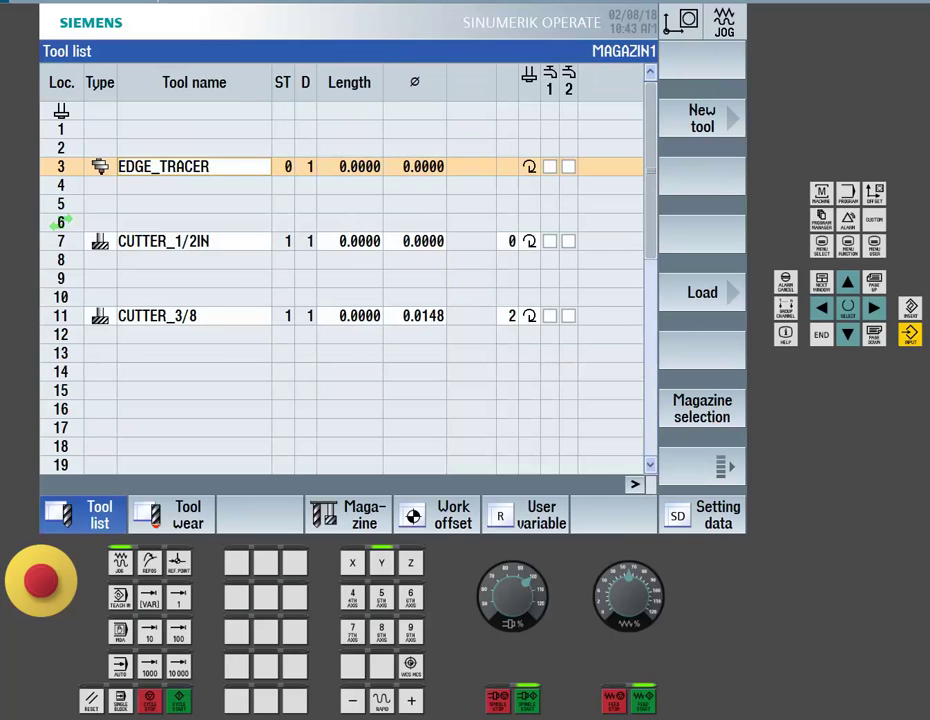
# Step: Set the EDGE_TRACER's diameter to 0.2 inch and load it manually into the spindle
pyautogui.click(283, 166)
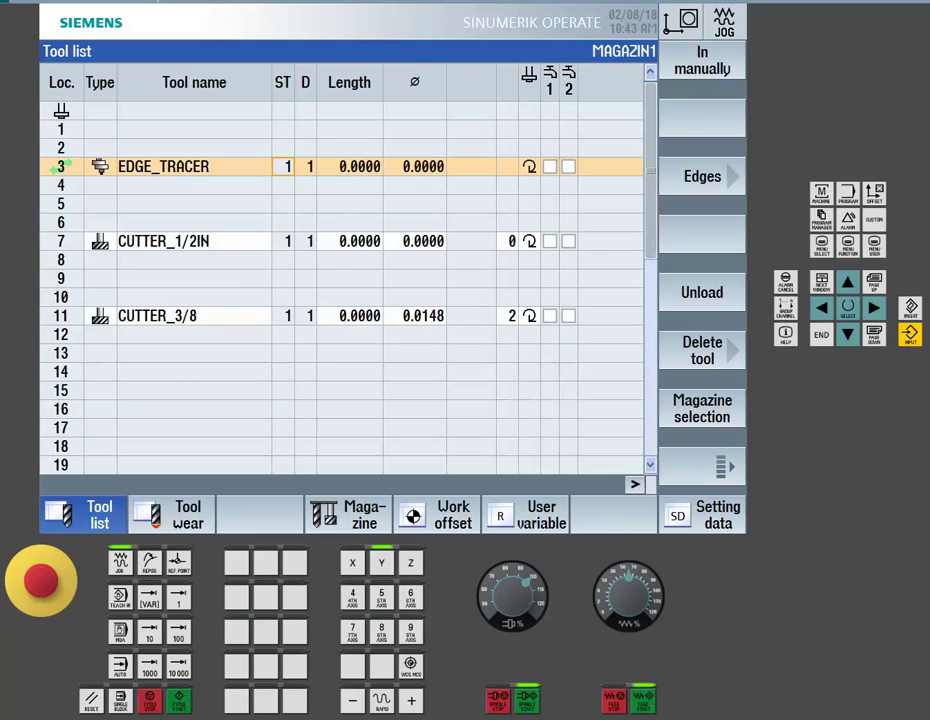
pyautogui.click(349, 166)
pyautogui.click(423, 166)
pyautogui.write('.2')
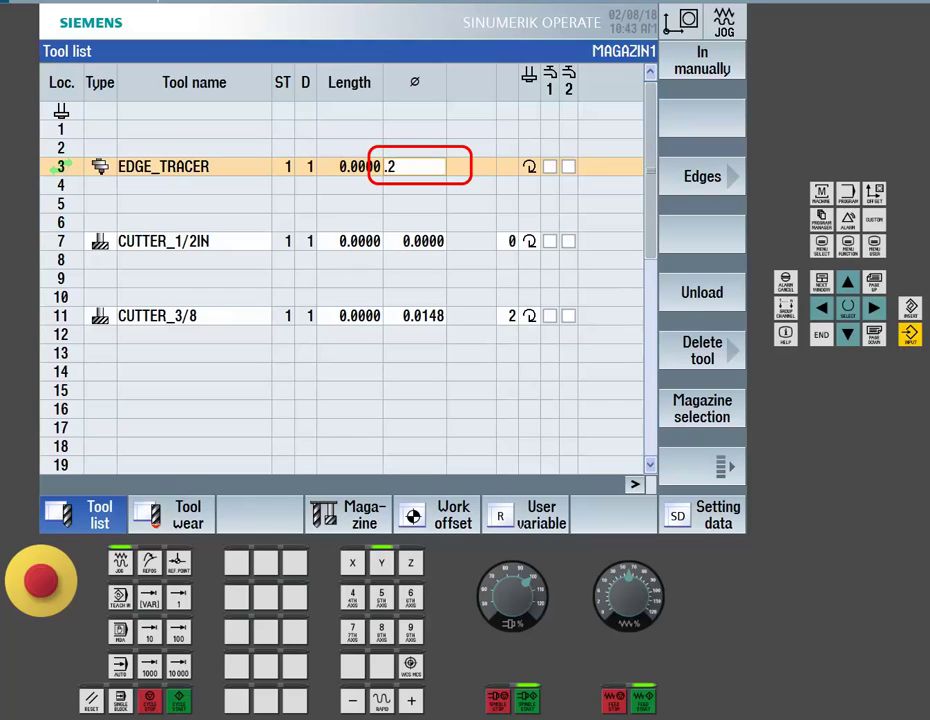
pyautogui.press('Return')
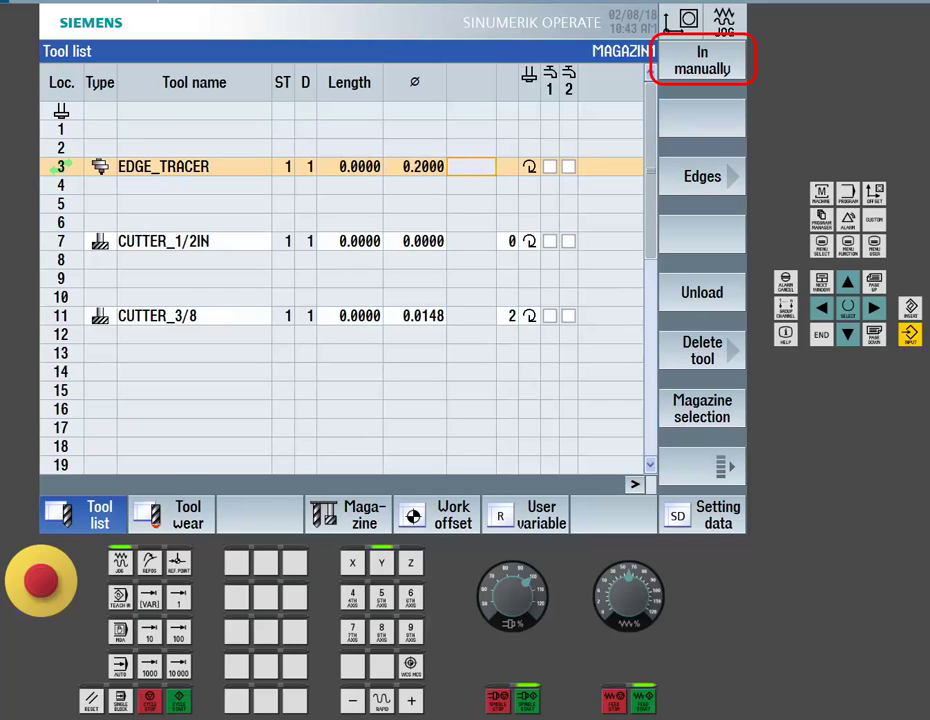
pyautogui.click(702, 60)
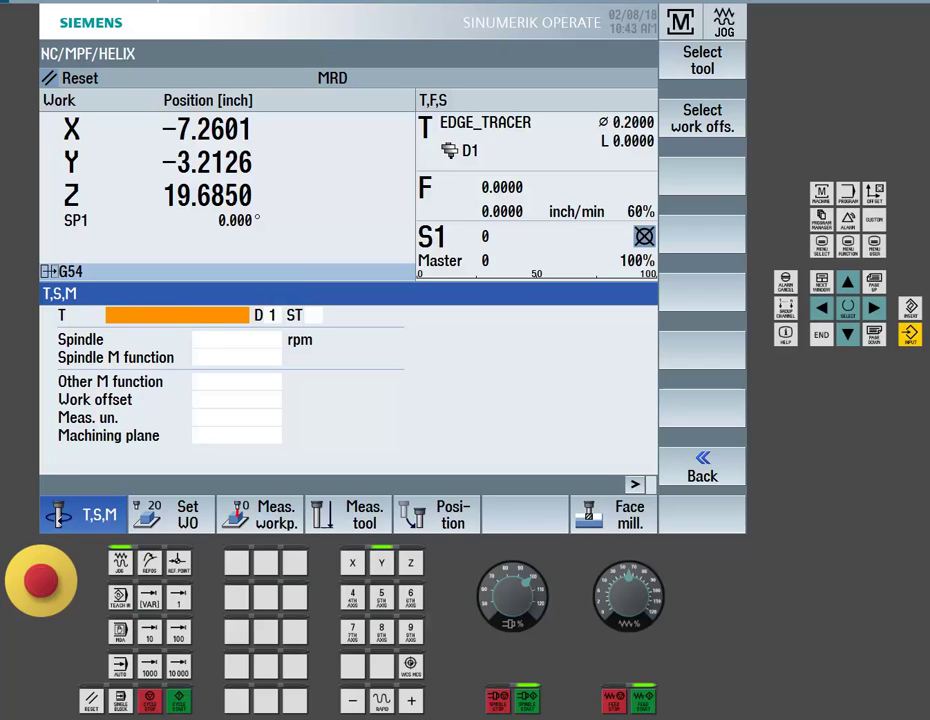
# Step: Open the workpiece edge measurement, look through the Y and Z variants, and select the X axis
pyautogui.press('F3')
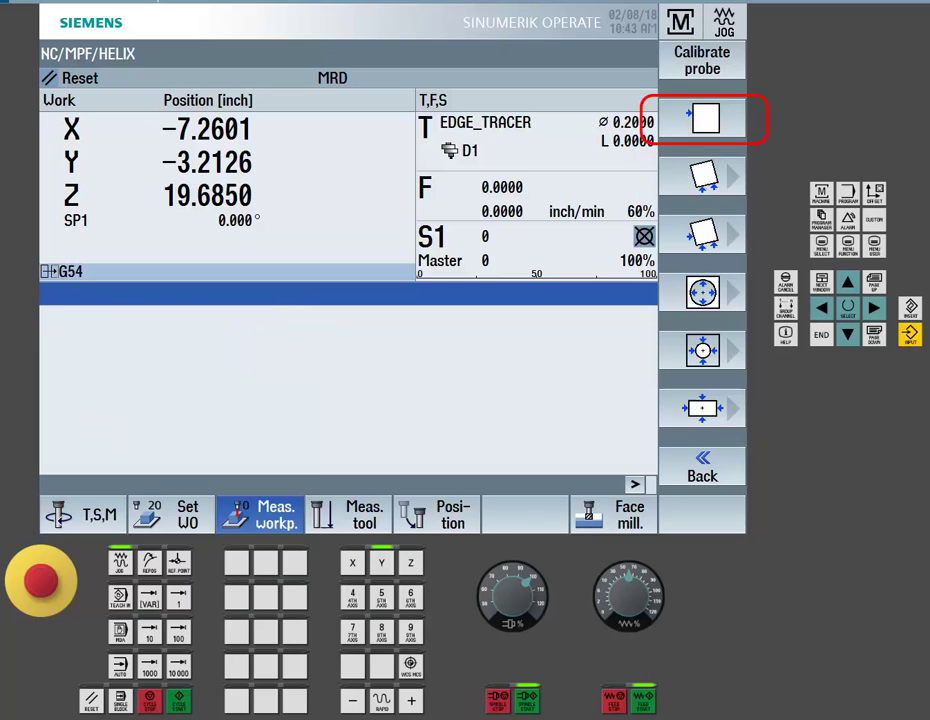
pyautogui.hotkey('shift', 'F2')
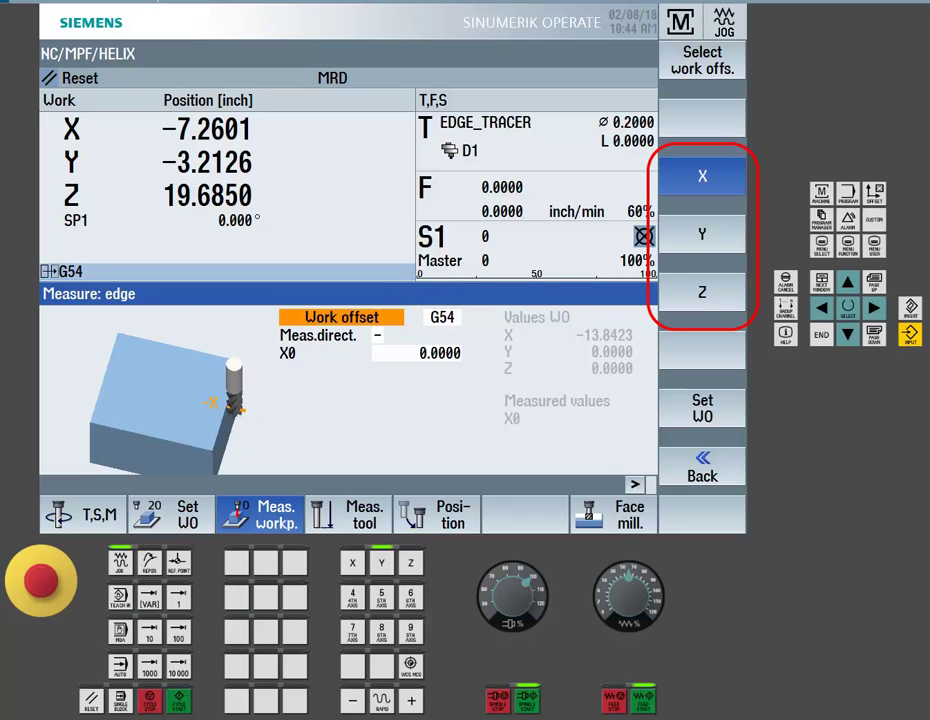
pyautogui.click(702, 234)
pyautogui.click(702, 292)
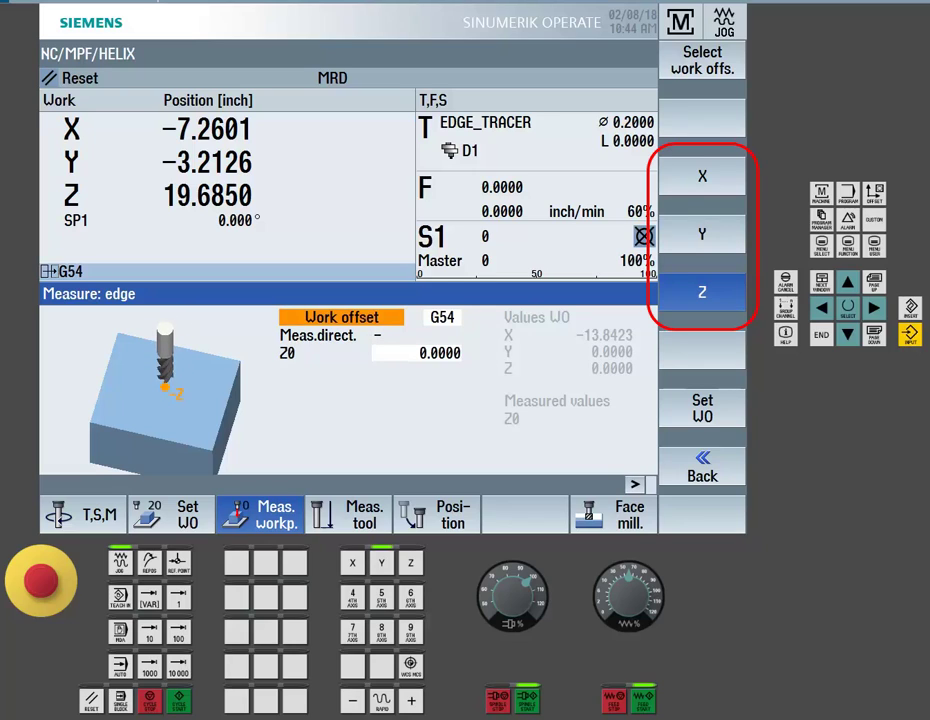
pyautogui.click(702, 176)
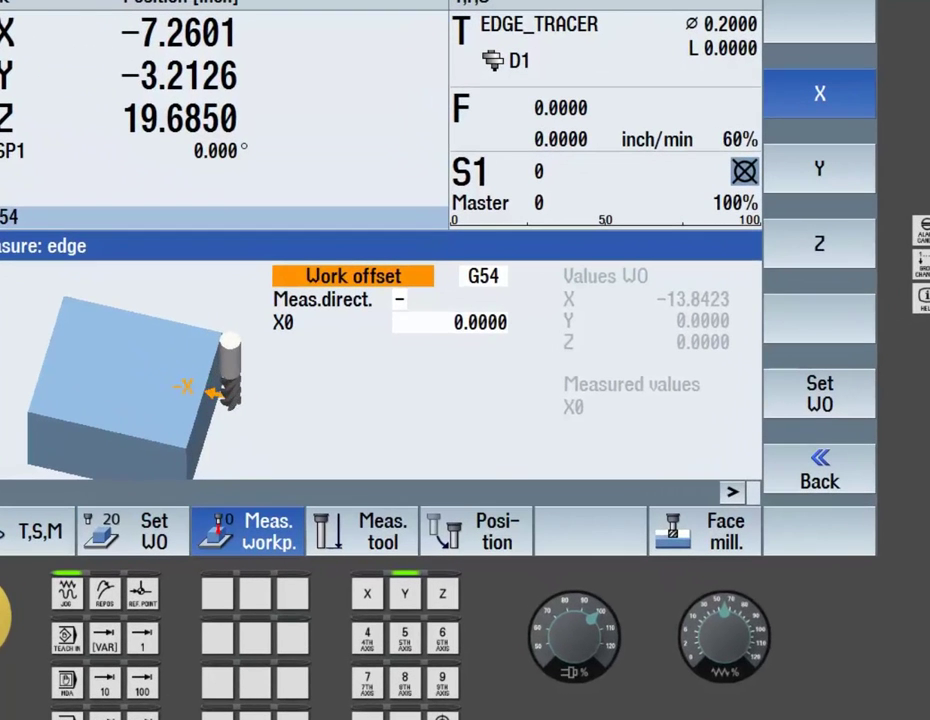
# Step: Switch the X edge measurement to Meas. only and back to Work offset
pyautogui.press('Insert')
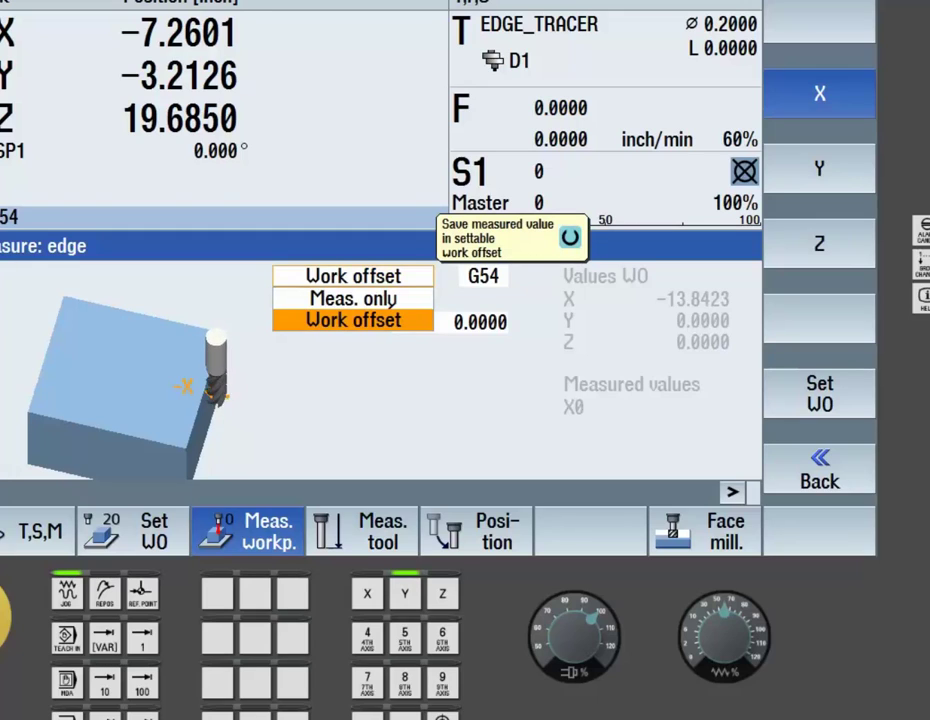
pyautogui.press('Up')
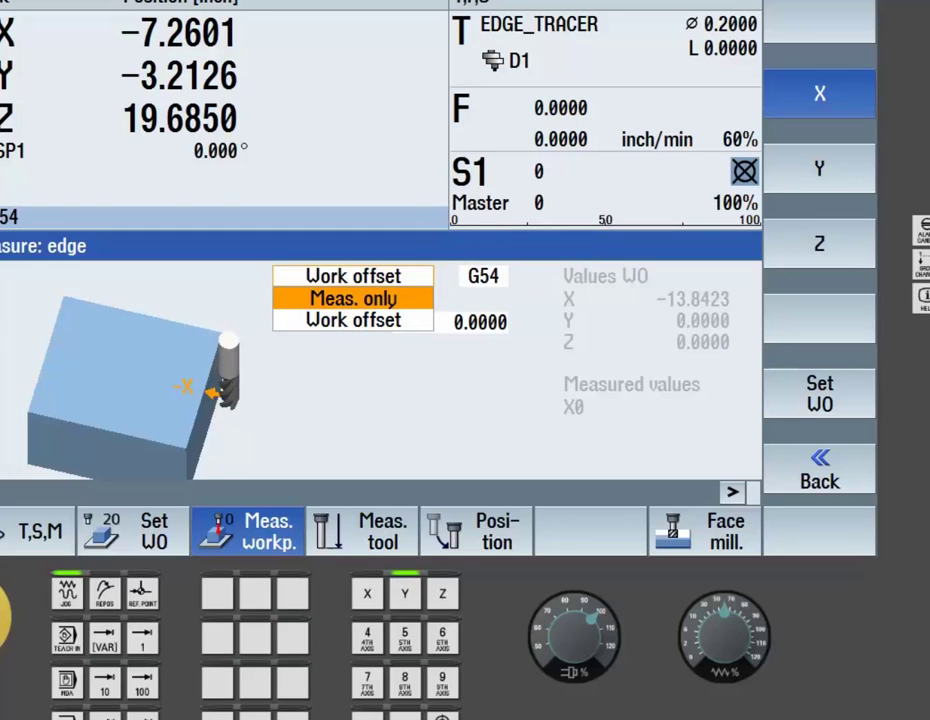
pyautogui.press('Return')
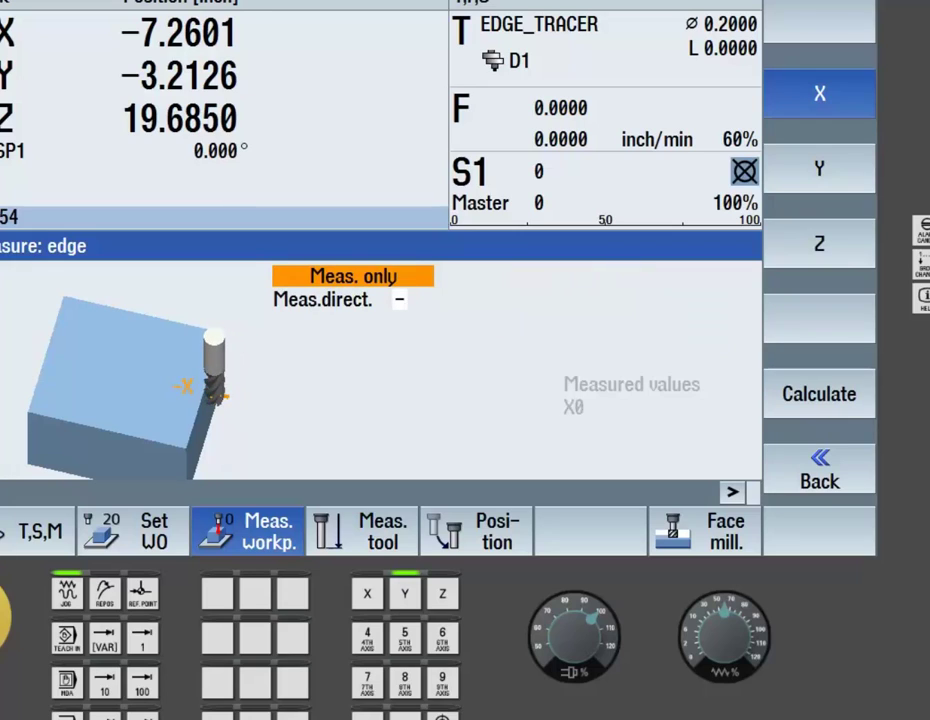
pyautogui.press('Insert')
pyautogui.press('Down')
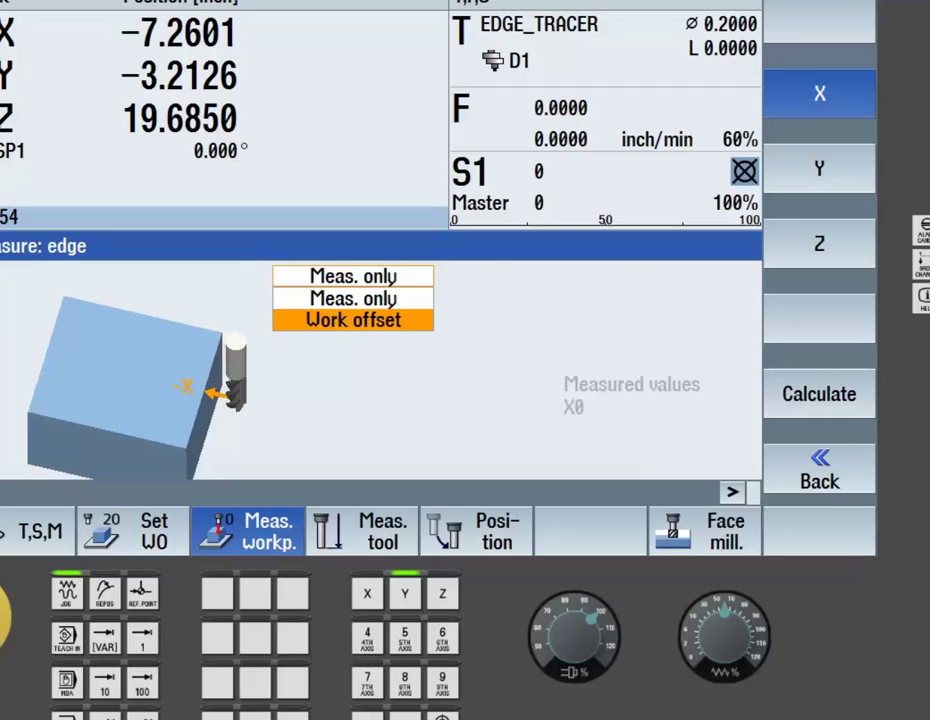
pyautogui.press('Return')
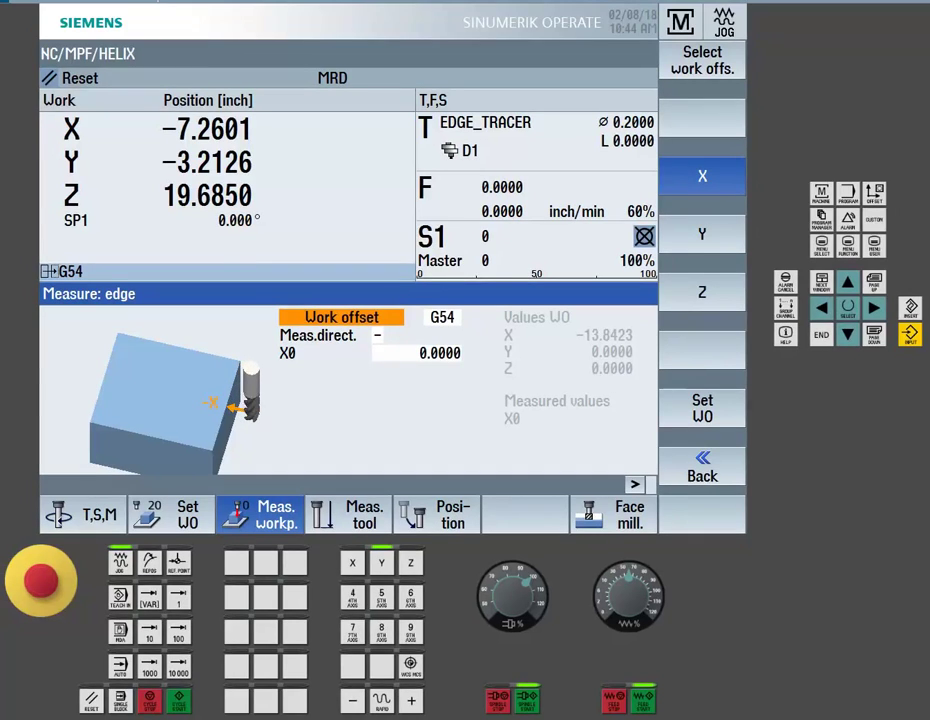
# Step: Review the available work offsets and select G54 for storing the X edge measurement
pyautogui.click(442, 317)
pyautogui.click(442, 317)
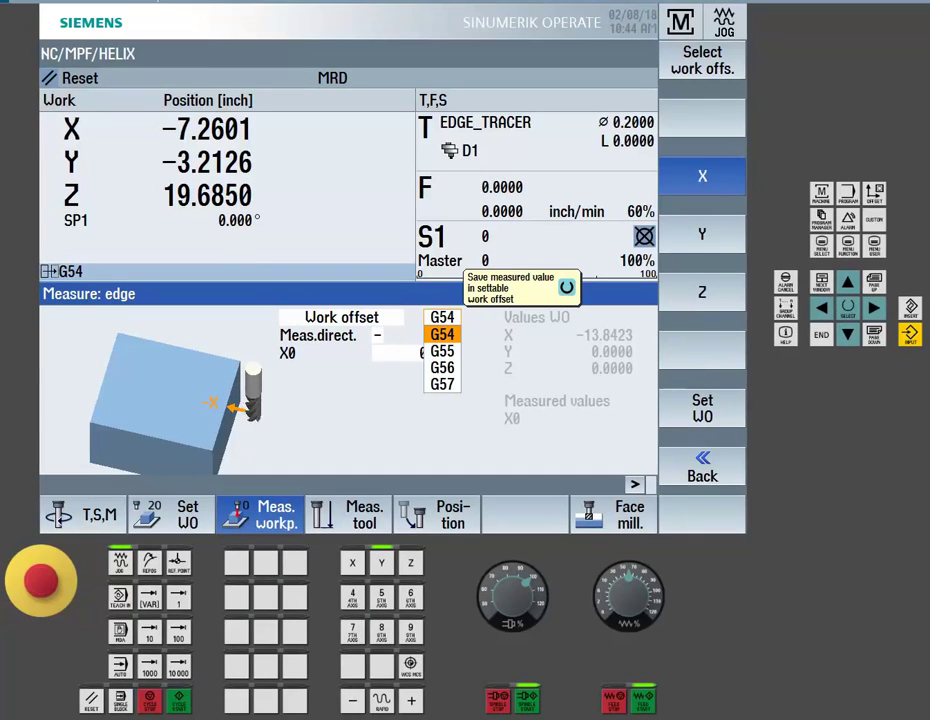
pyautogui.press('Down')
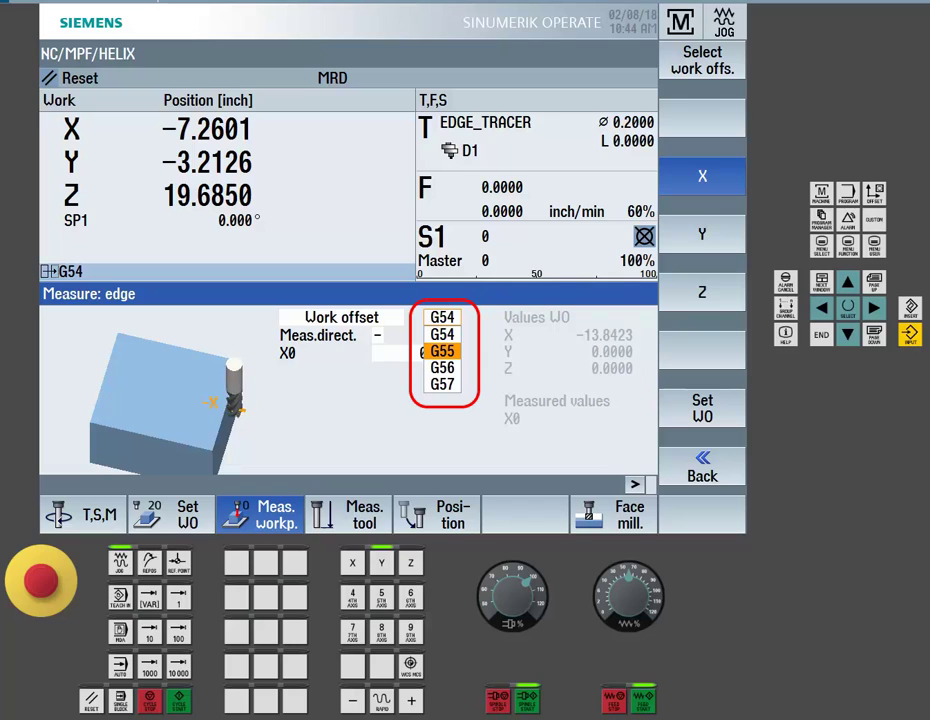
pyautogui.press('Up')
pyautogui.press('Return')
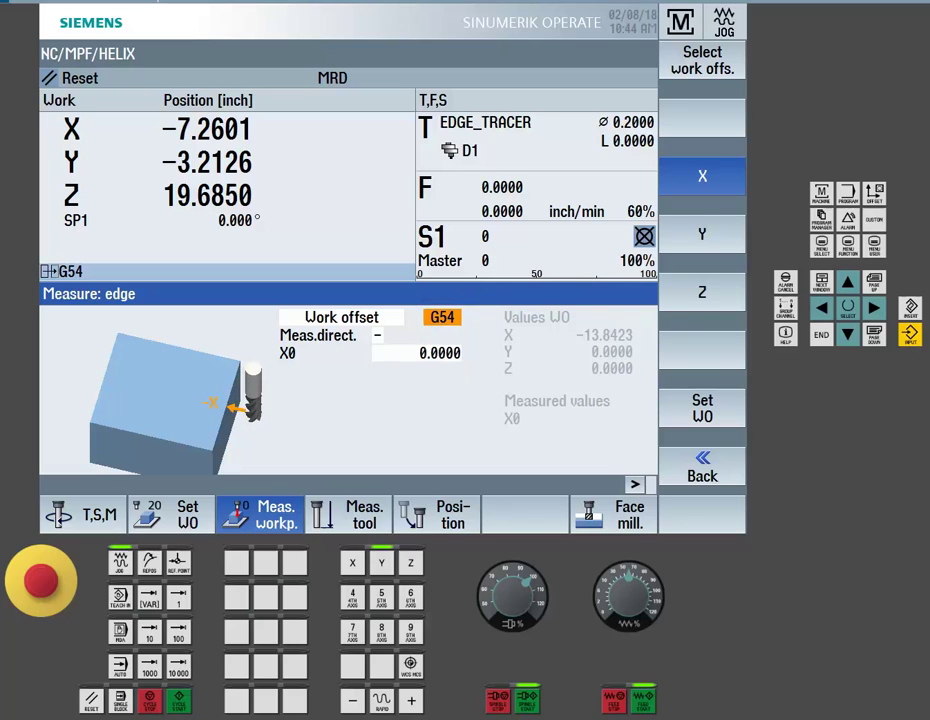
# Step: Set the X measuring direction to + and set the G54 work offset with X0 at 0.0000
pyautogui.press('Down')
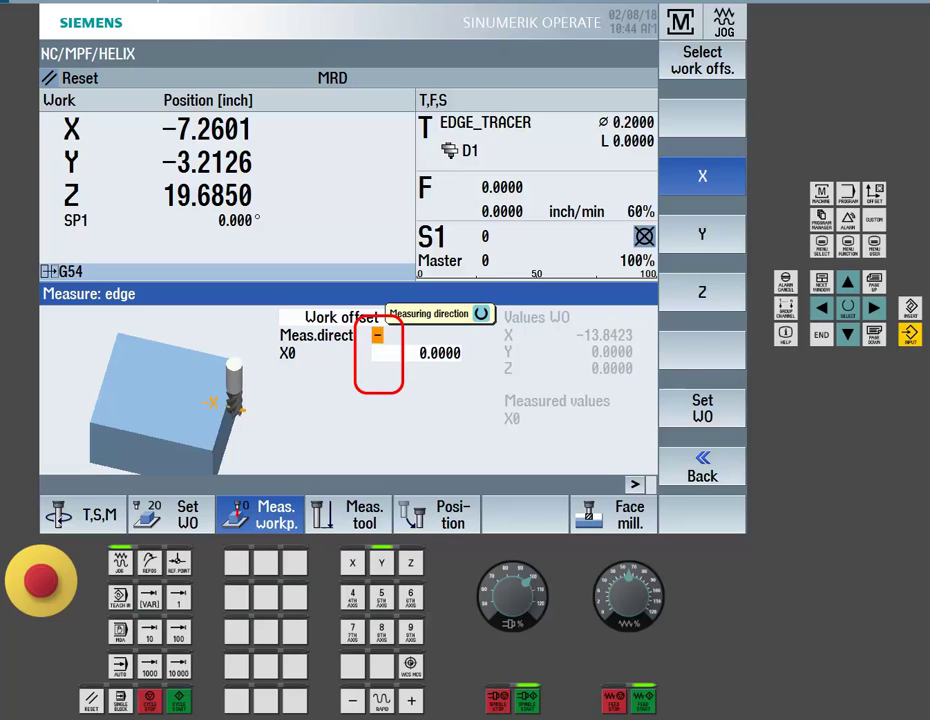
pyautogui.press('Insert')
pyautogui.press('Up')
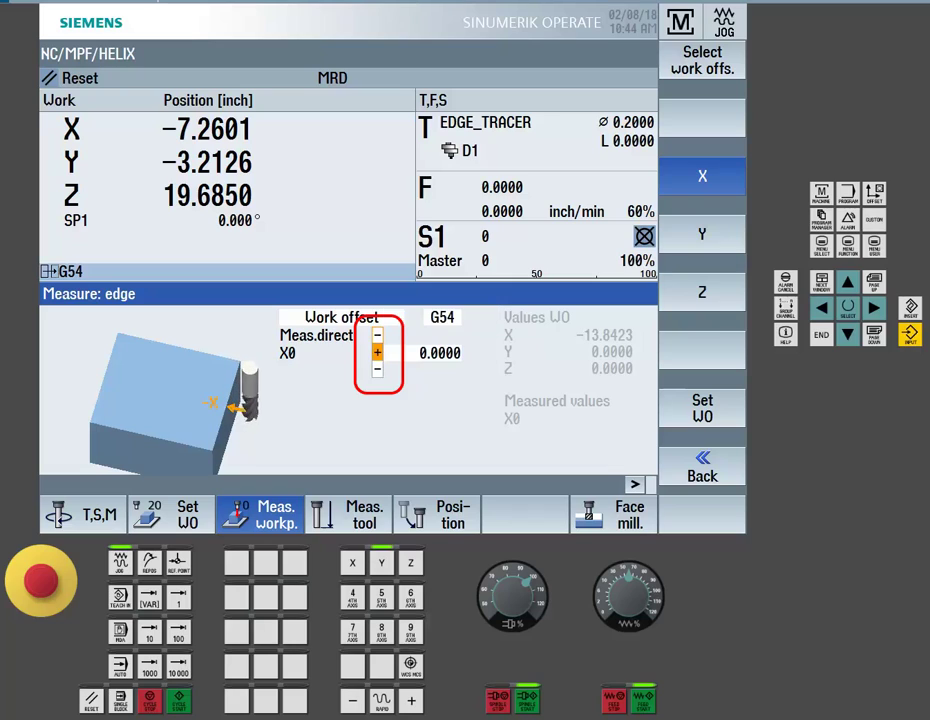
pyautogui.press('Return')
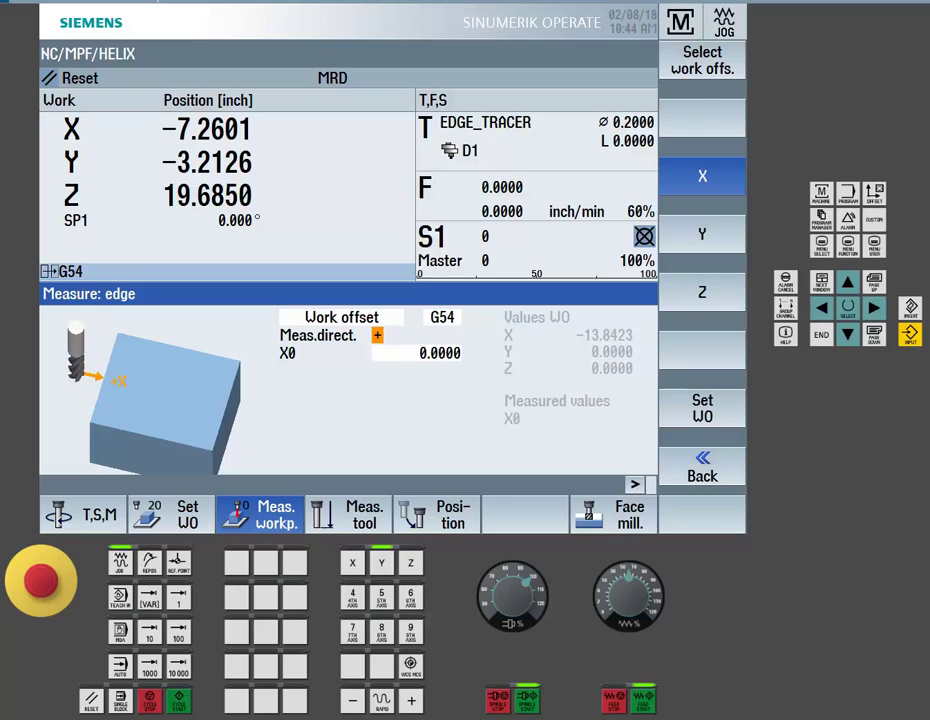
pyautogui.click(416, 353)
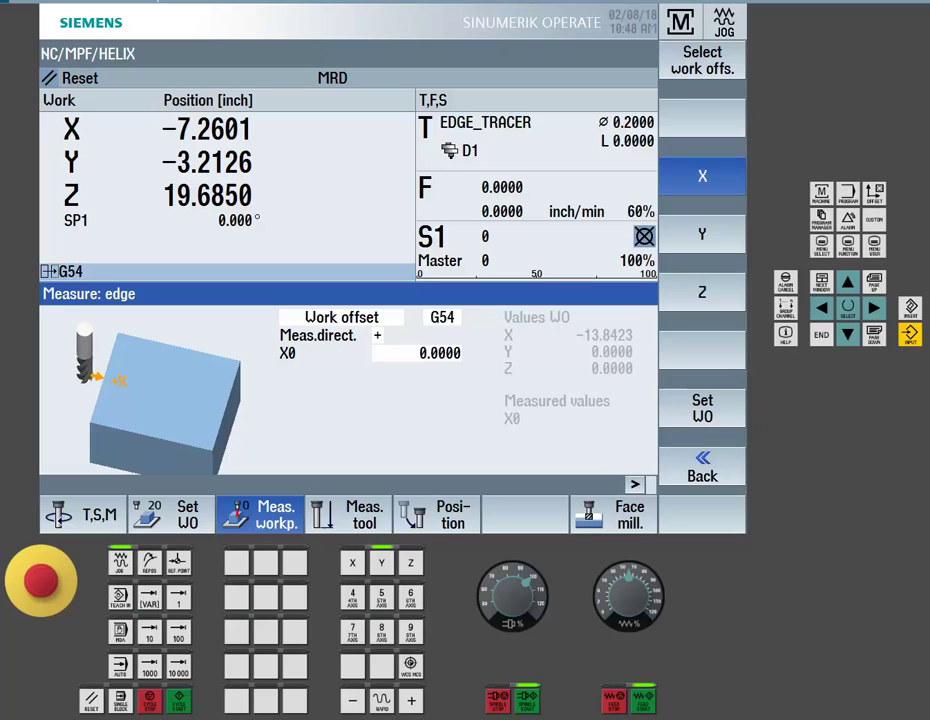
pyautogui.hotkey('shift', 'F7')
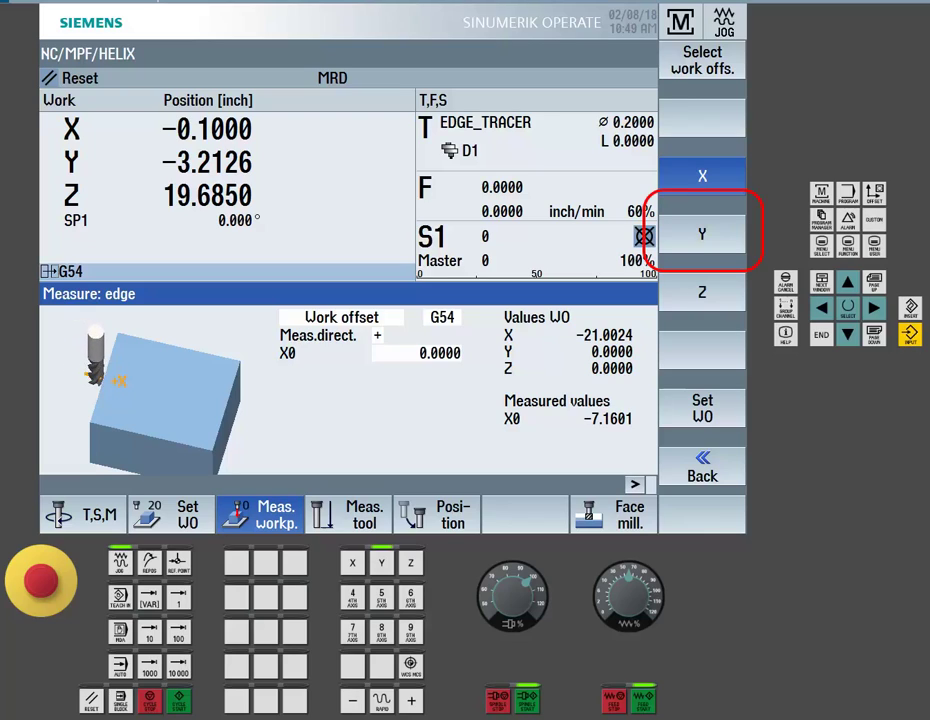
# Step: Measure the Y edge in the - direction with Y0 at 0.0000 and set the G54 work offset
pyautogui.click(702, 234)
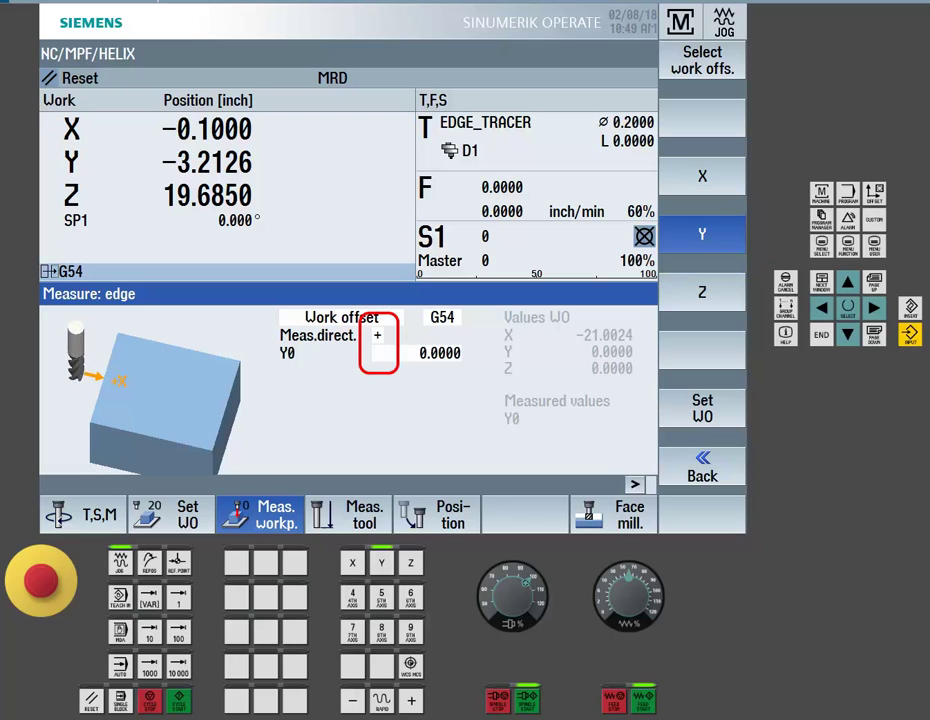
pyautogui.click(377, 335)
pyautogui.click(377, 335)
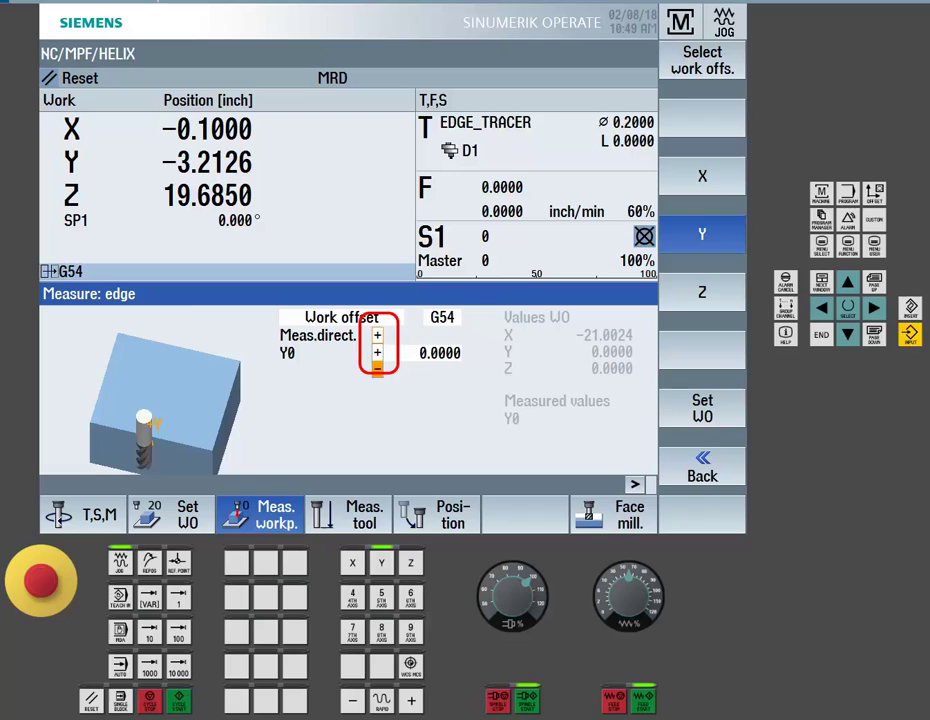
pyautogui.click(377, 369)
pyautogui.click(377, 335)
pyautogui.click(377, 352)
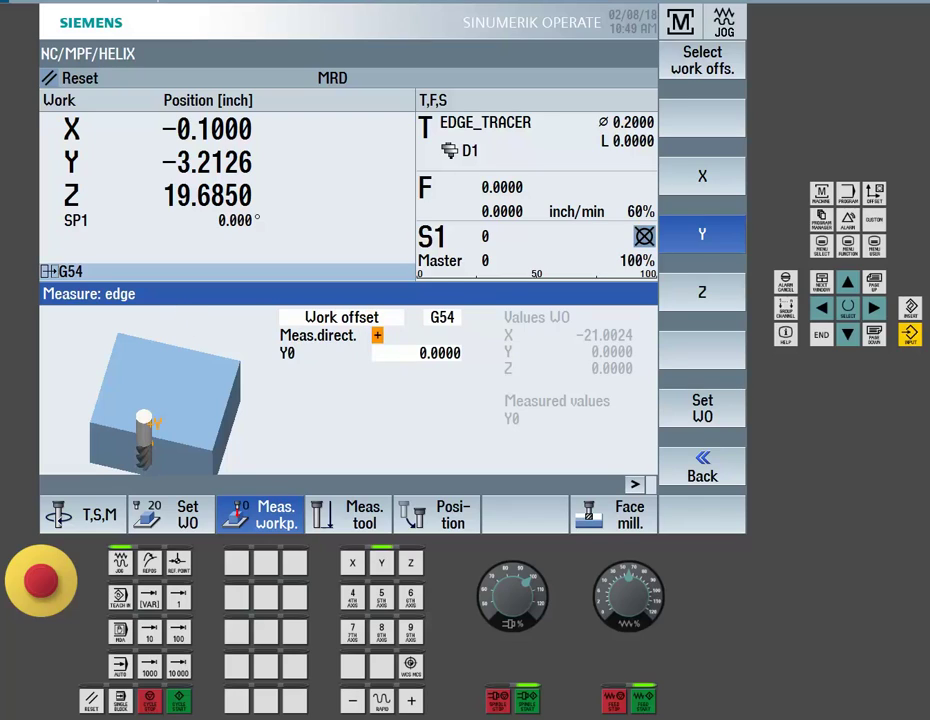
pyautogui.click(377, 335)
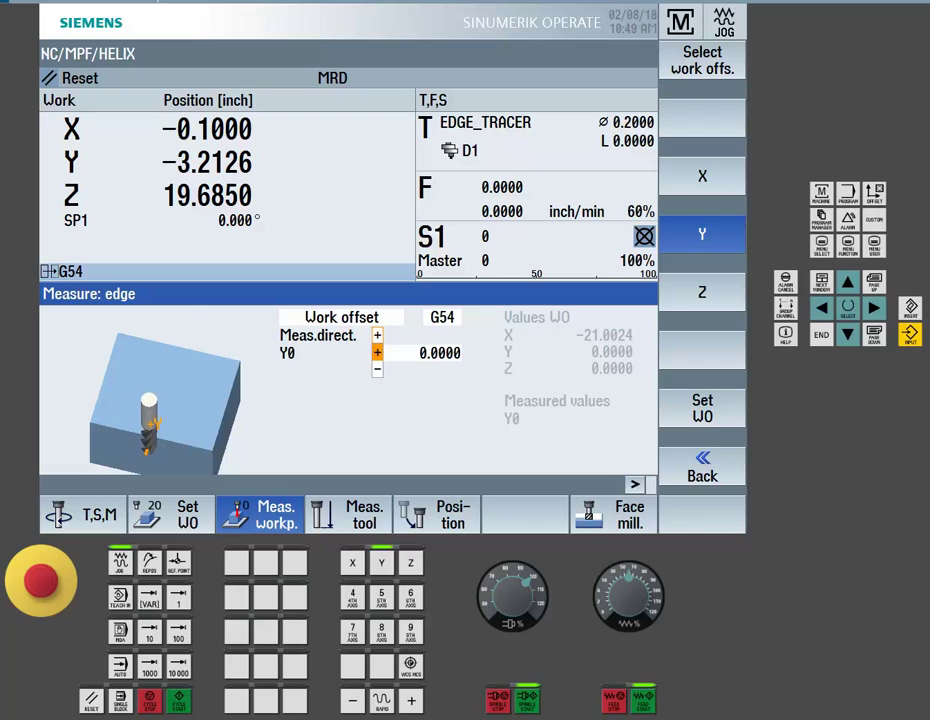
pyautogui.press('Return')
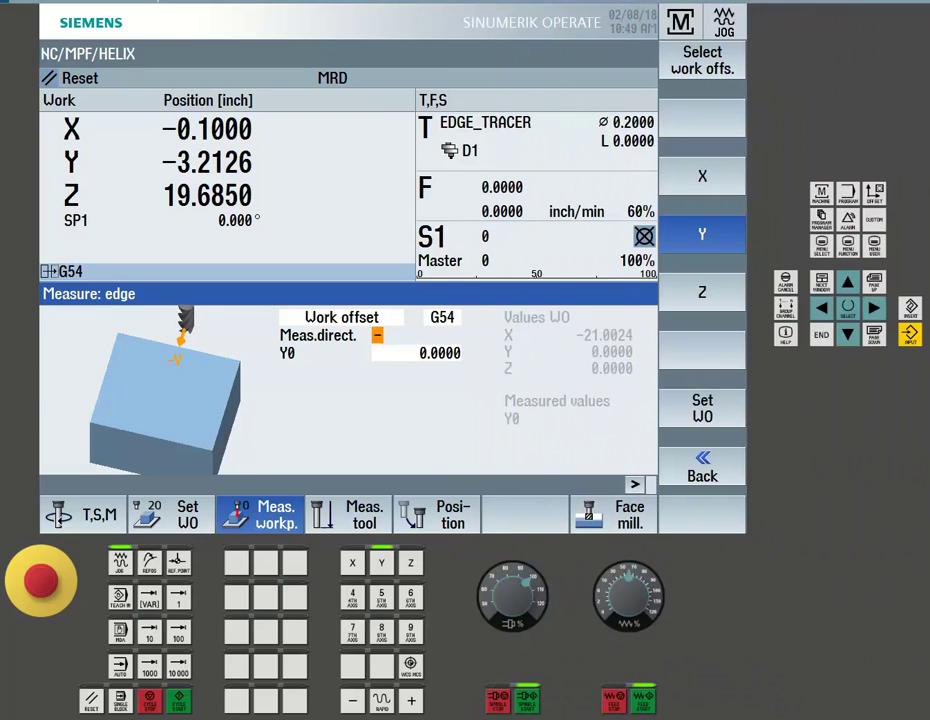
pyautogui.hotkey('shift', 'F7')
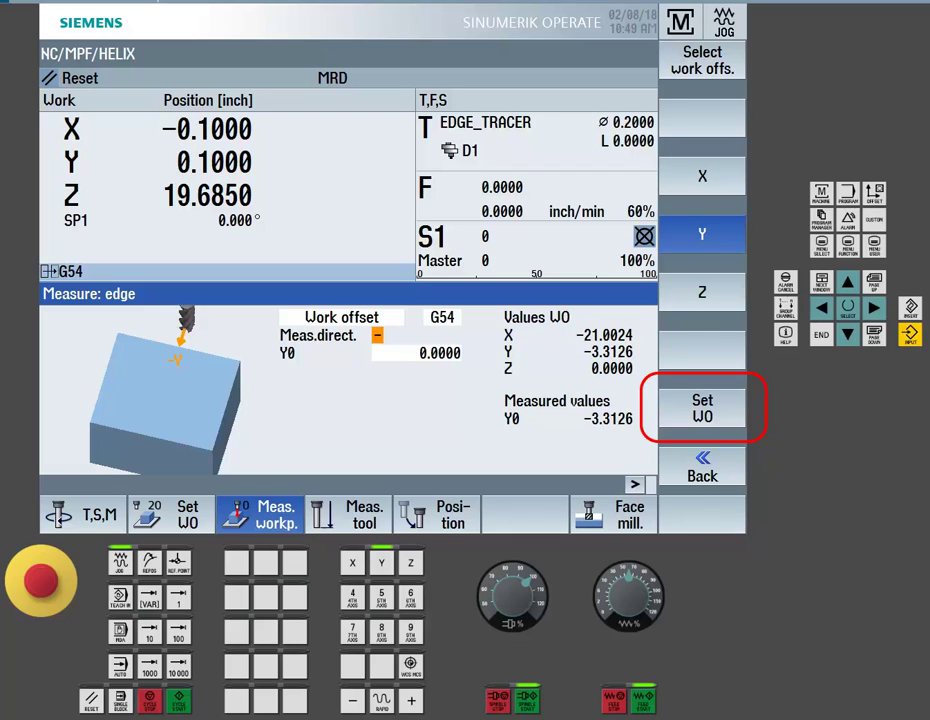